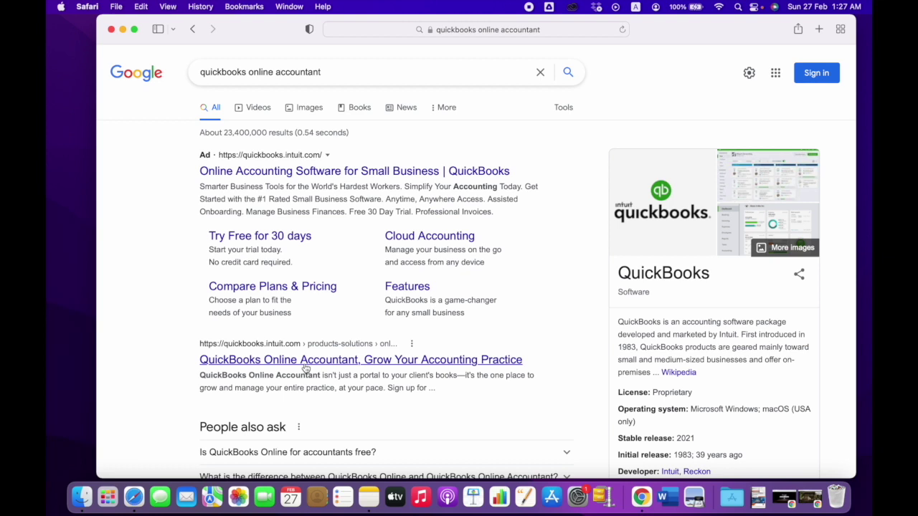
Step: Open the 'QuickBooks Online Accountant, Grow Your Accounting Practice' search result
left_click(258, 178)
key("super+bracketleft")
scroll(324, 325, "down", 3)
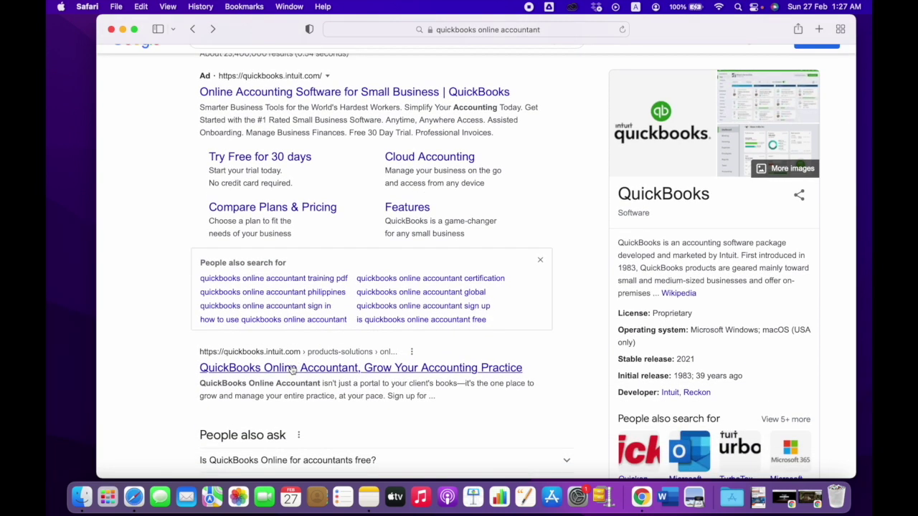
left_click(292, 369)
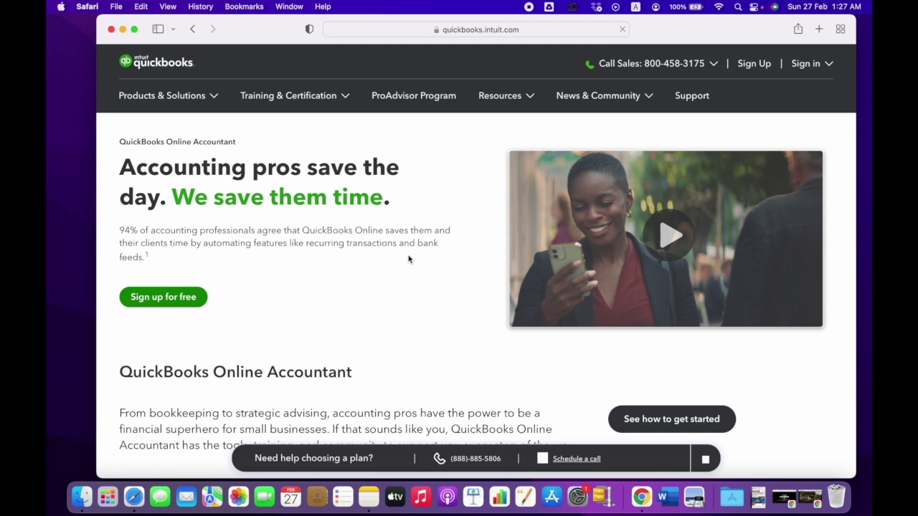
Step: Browse the product page and switch the browser window to full screen
scroll(409, 259, "down", 10)
scroll(409, 260, "down", 20)
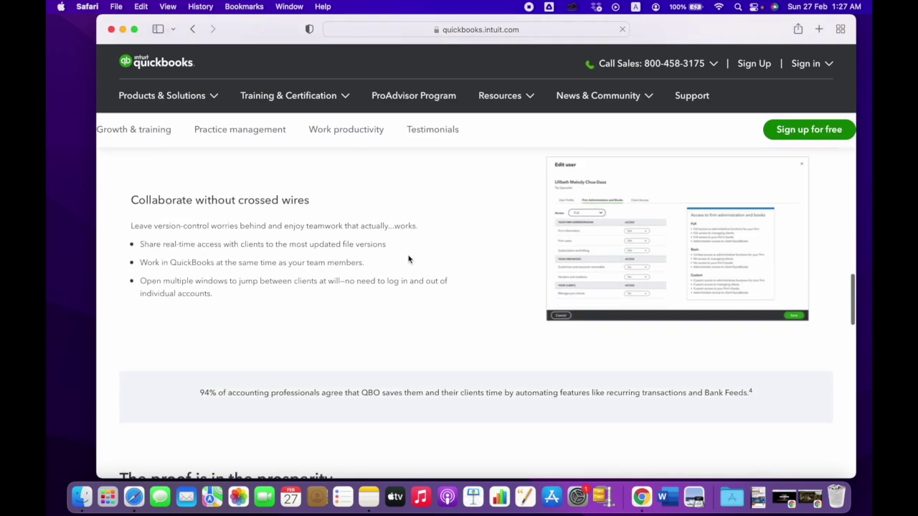
scroll(409, 259, "up", 20)
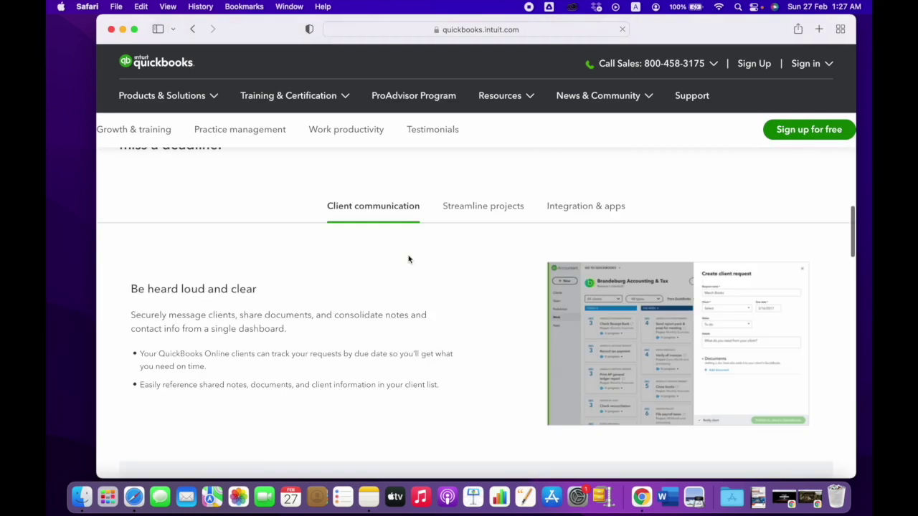
mouse_move(268, 107)
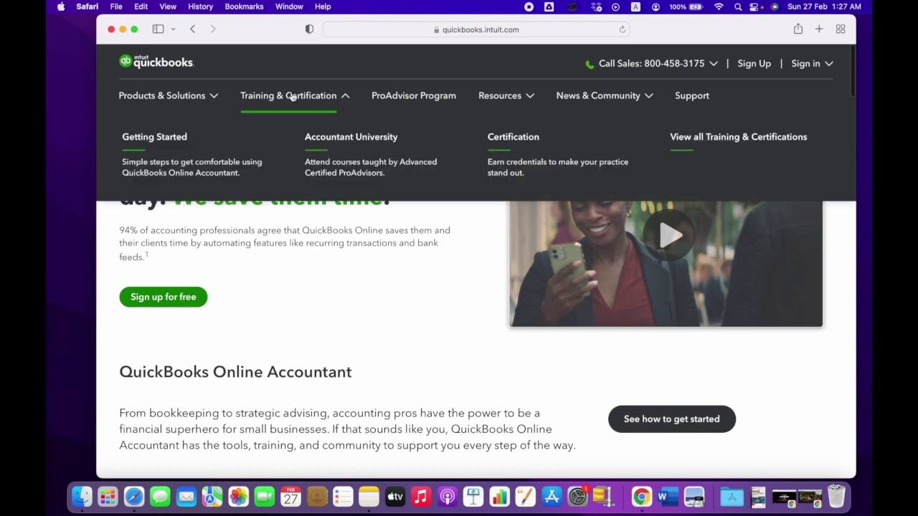
left_click(135, 30)
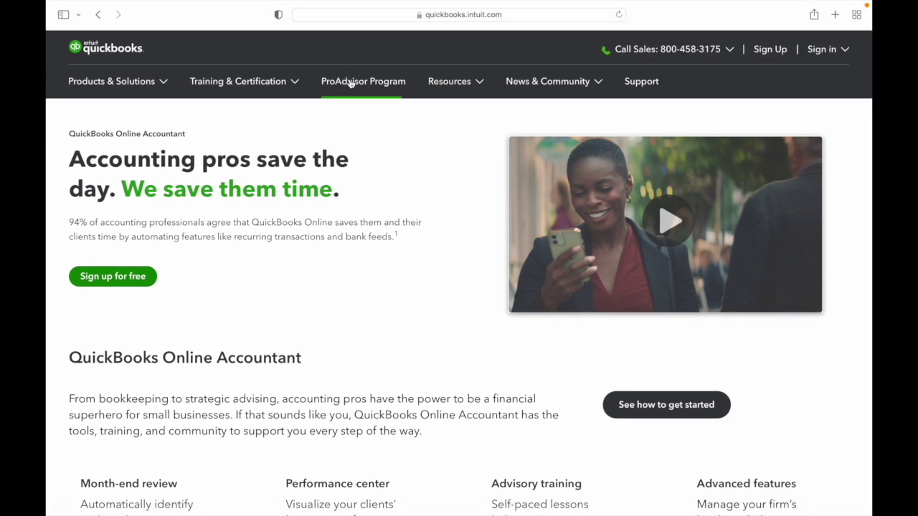
mouse_move(277, 83)
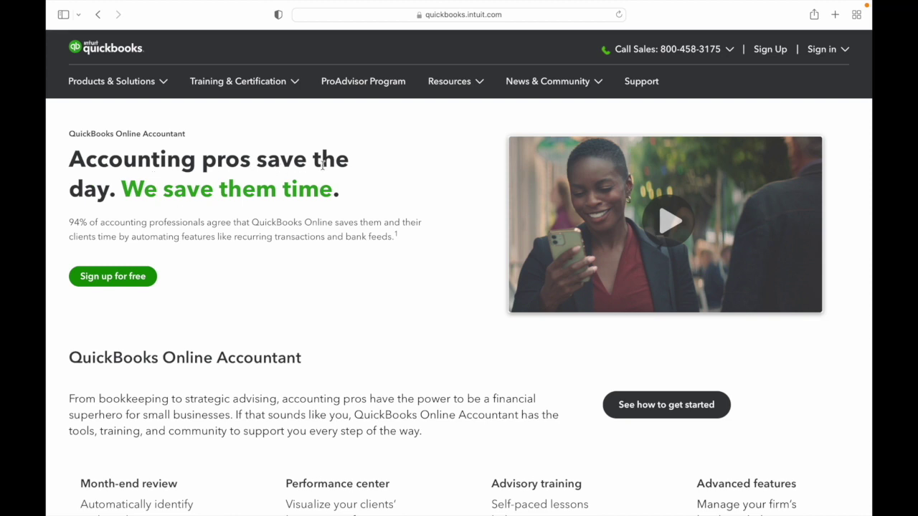
Step: Open the free sign-up form and copy its page address
left_click(108, 279)
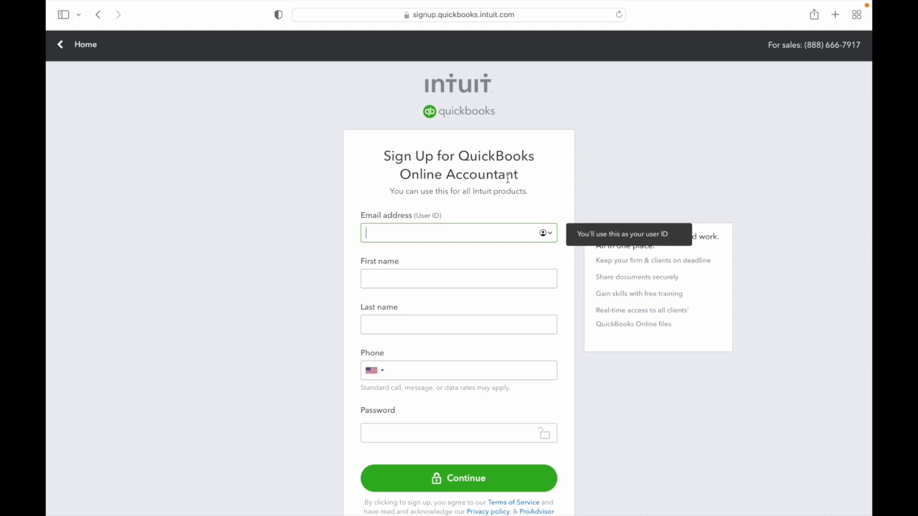
left_click(518, 18)
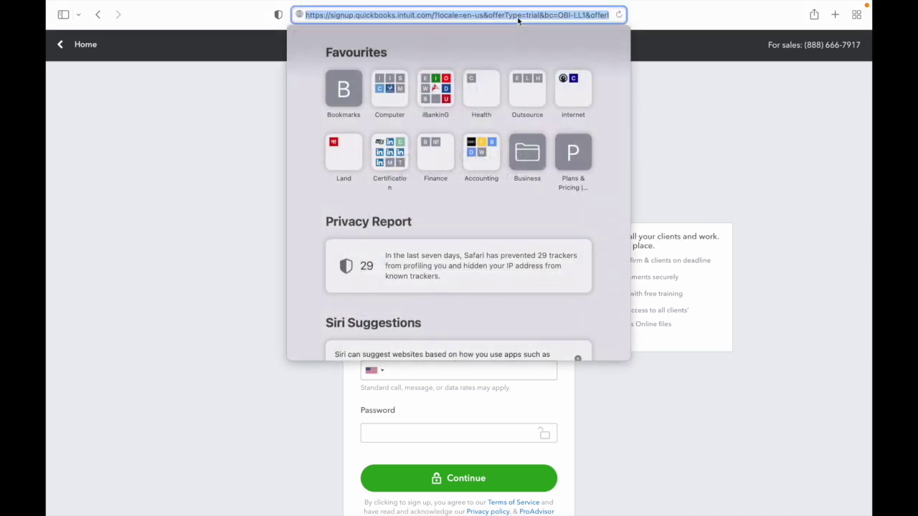
right_click(518, 20)
left_click(548, 40)
left_click(761, 172)
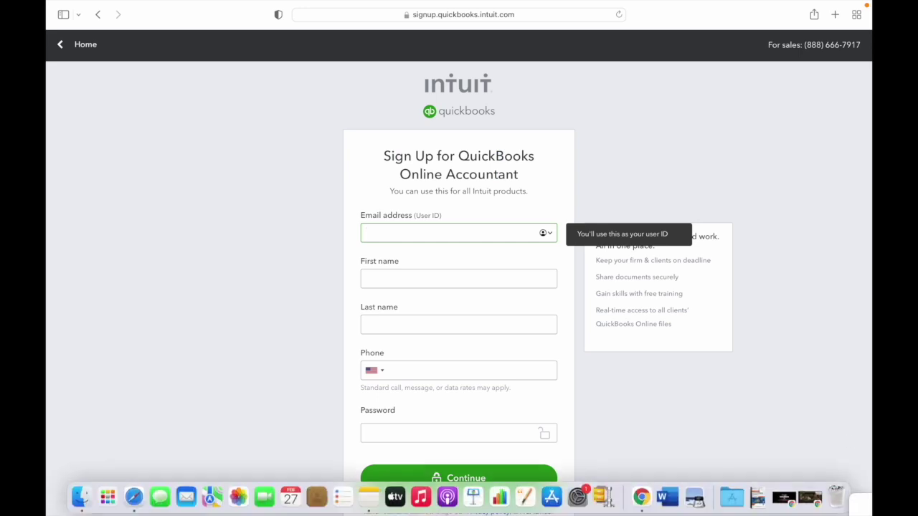
Step: Fill in the user's email, first name and last name on the sign-up form
left_click(869, 508)
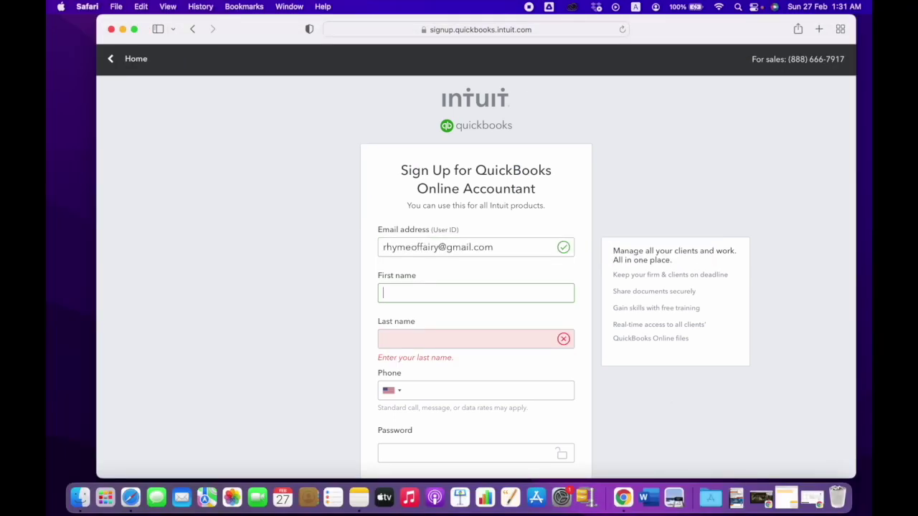
left_click(404, 342)
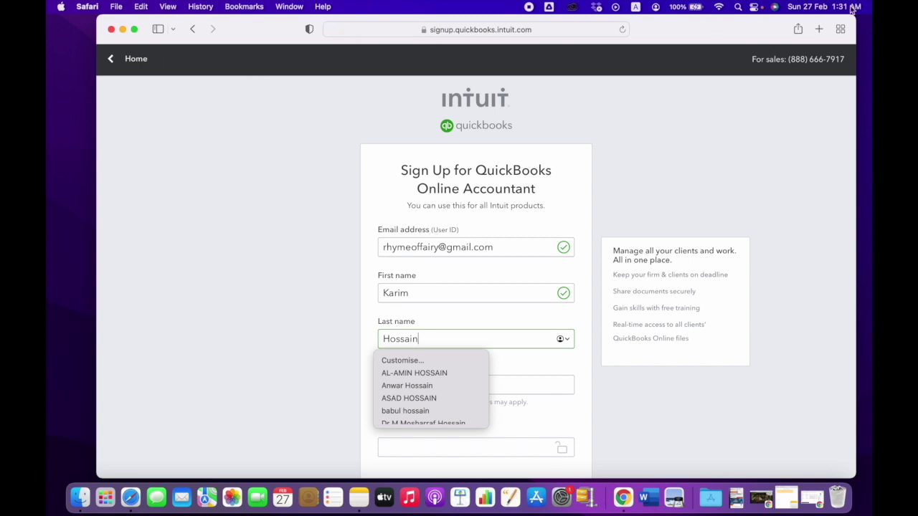
left_click(818, 29)
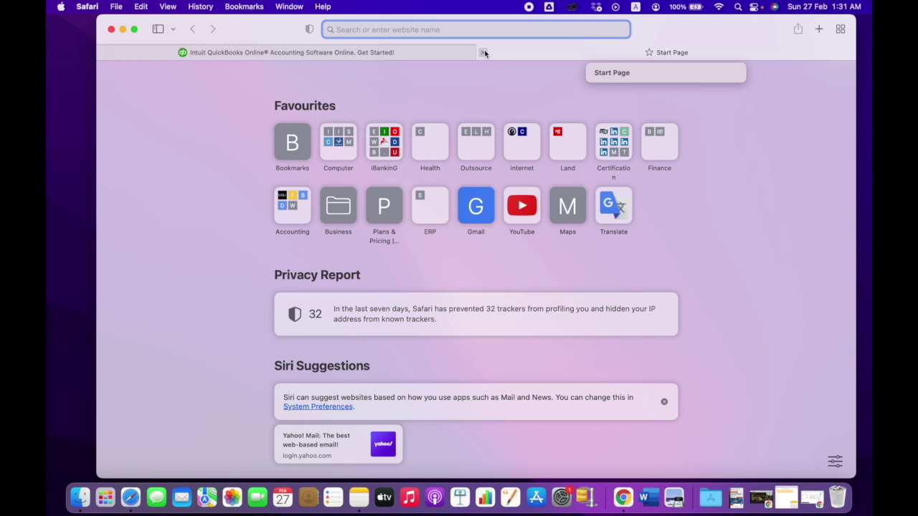
Step: Search 'usa number' and browse the receivesms.co table of free US phone numbers
type("usa number verification")
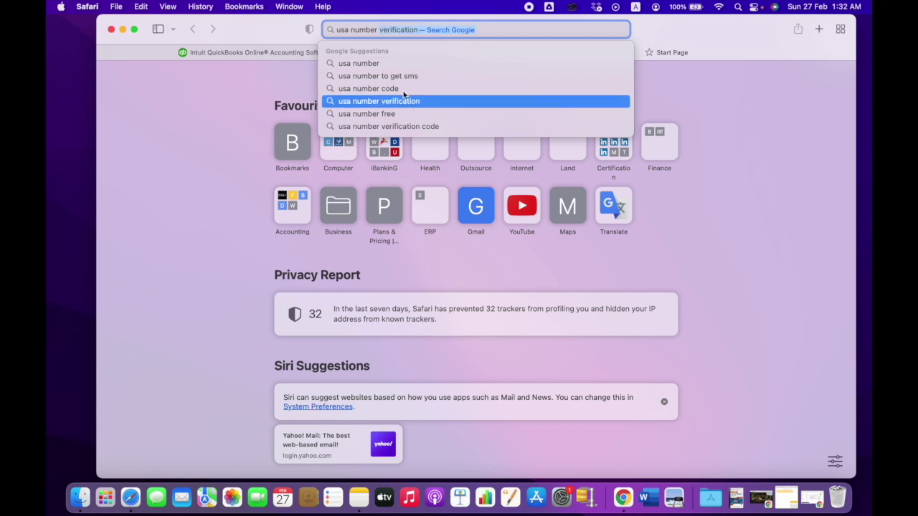
left_click(402, 77)
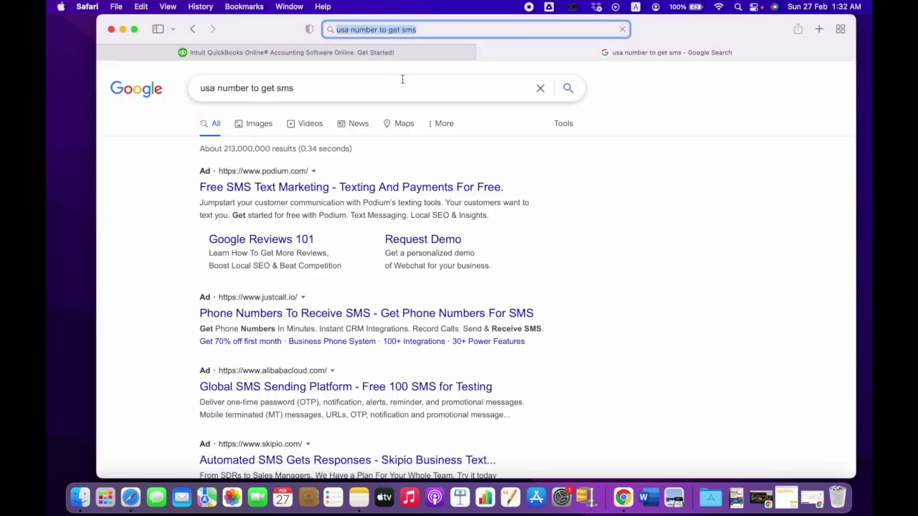
scroll(349, 365, "down", 5)
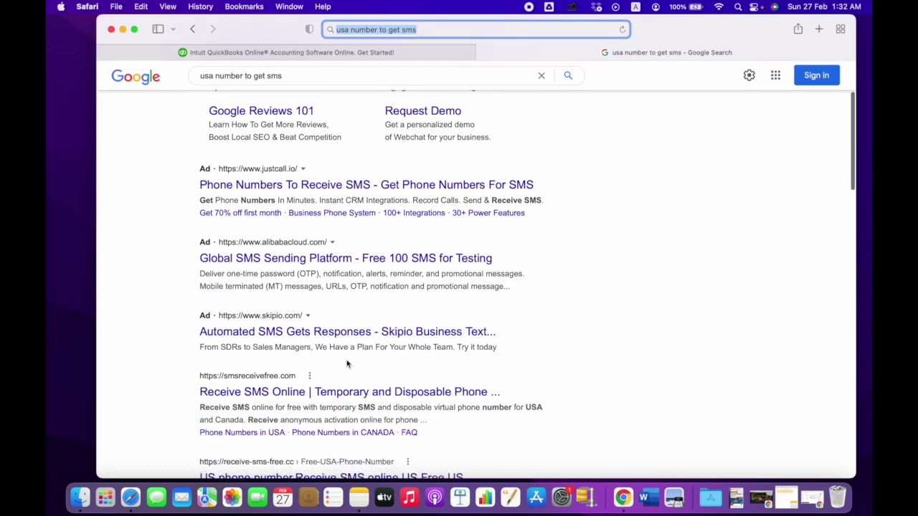
scroll(347, 364, "down", 3)
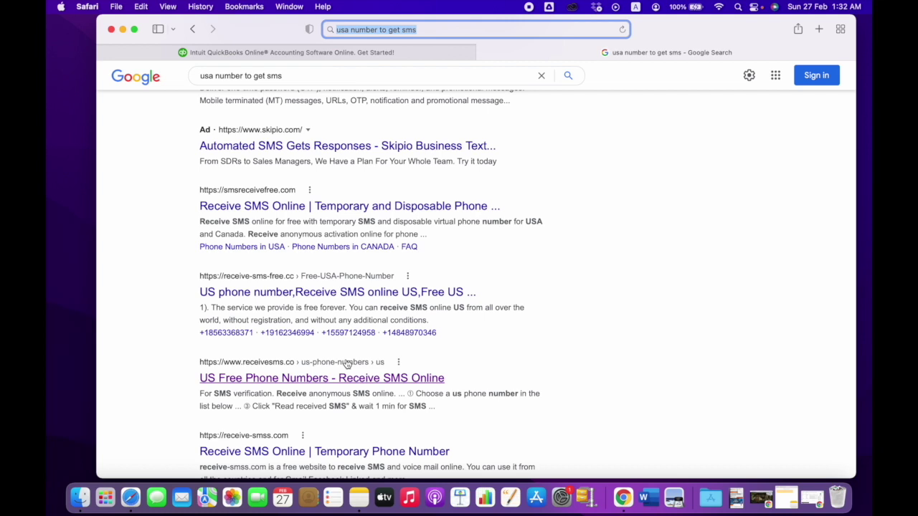
left_click(307, 380)
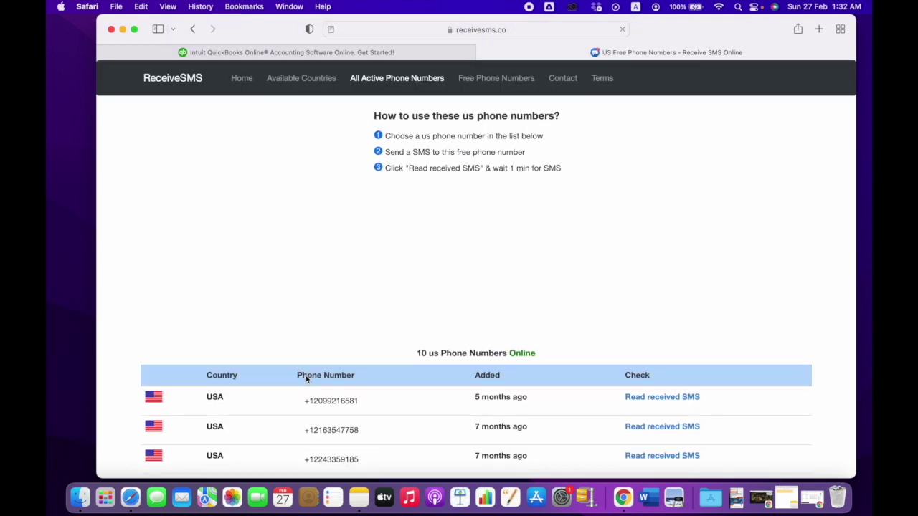
scroll(375, 313, "down", 3)
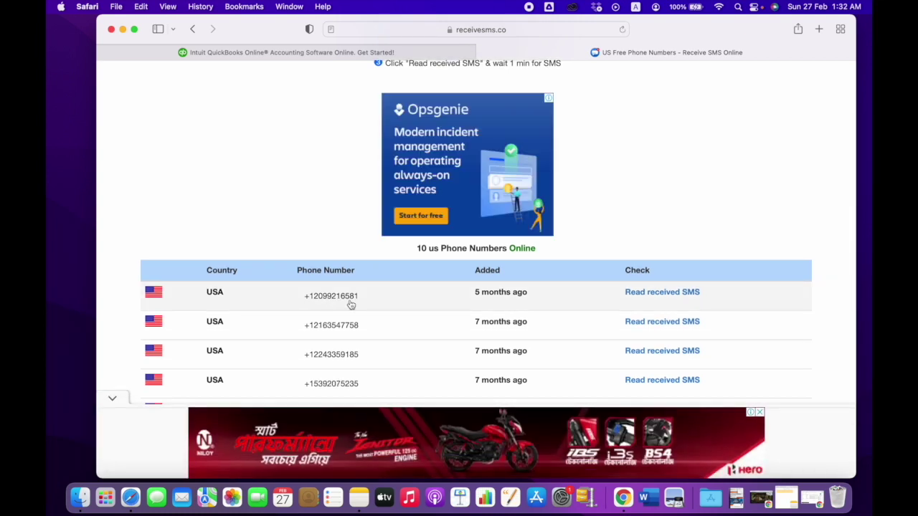
scroll(352, 304, "down", 1)
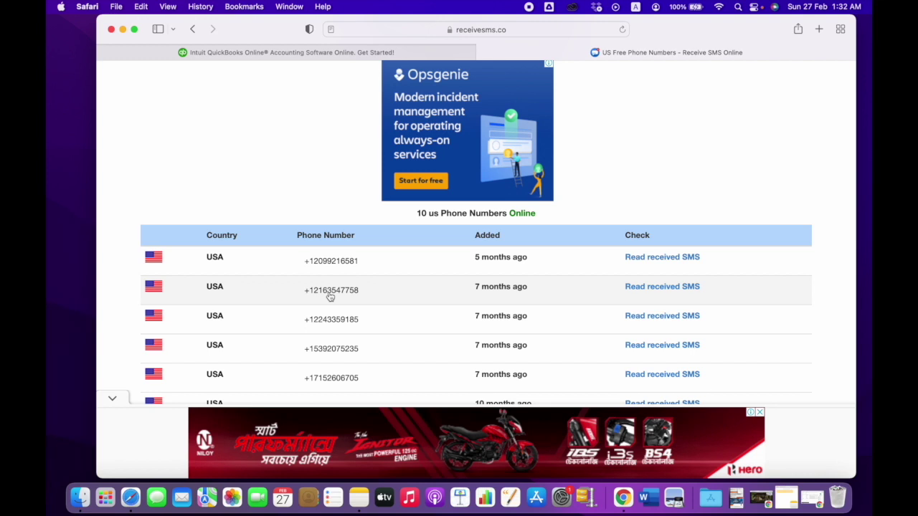
left_click(356, 52)
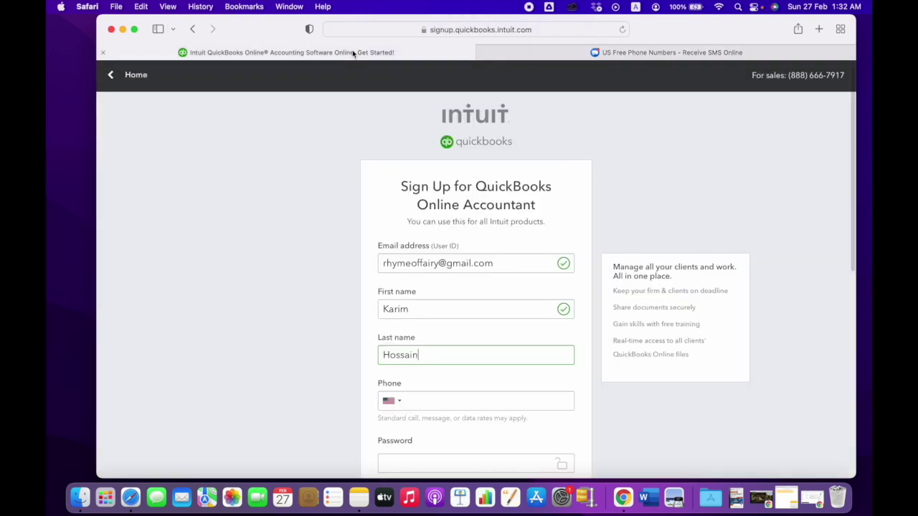
Step: Enter a free US number from the ReceiveSMS list in the Phone field
left_click(411, 403)
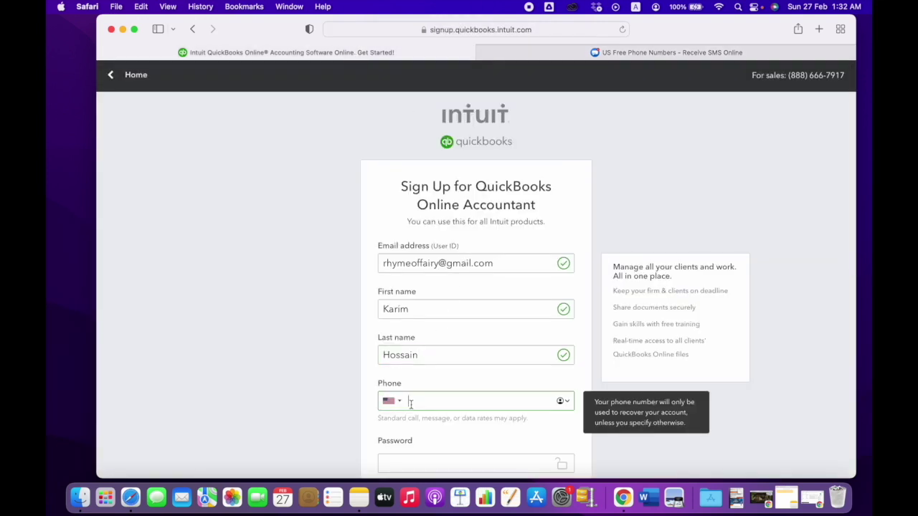
left_click(651, 55)
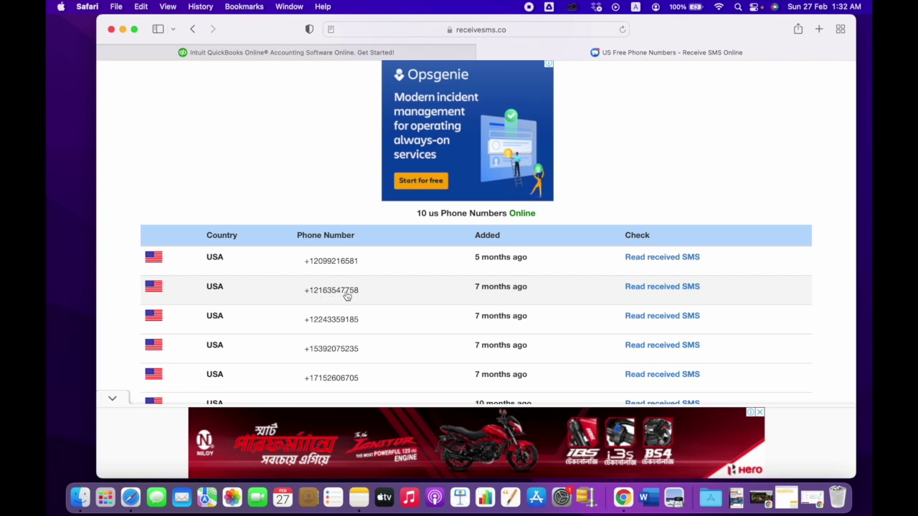
left_click(398, 52)
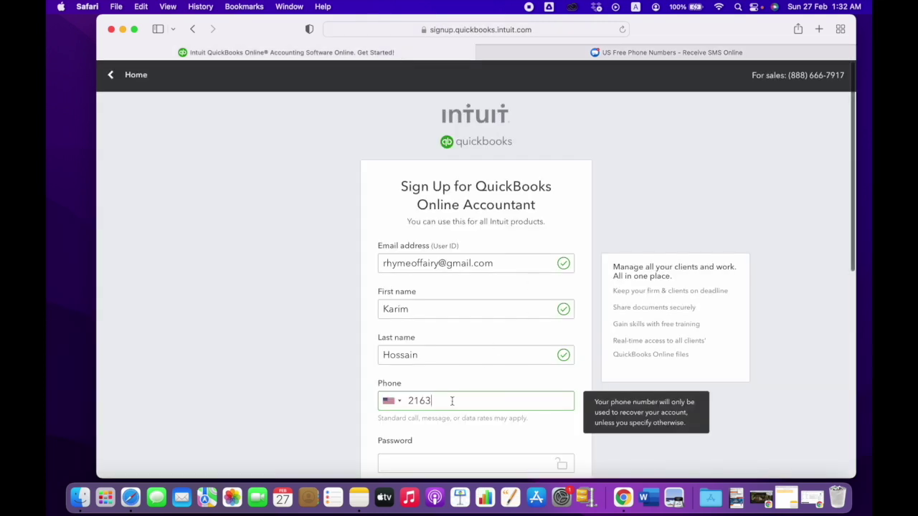
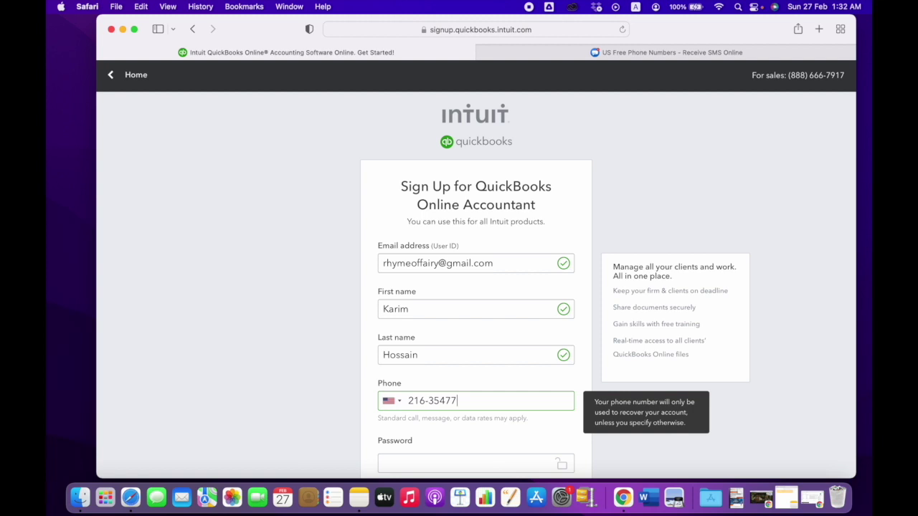
scroll(479, 301, "down", 5)
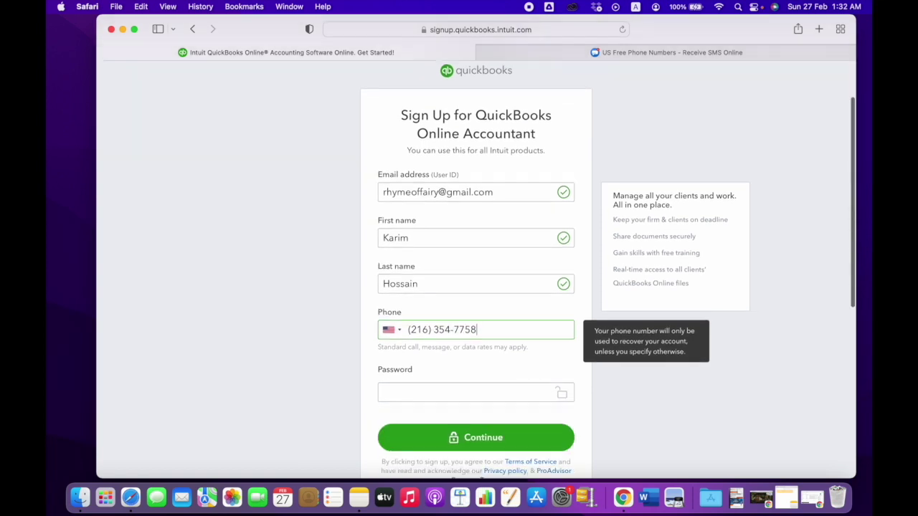
Step: Enter the account password, declining Safari's suggested strong password
left_click(487, 355)
scroll(490, 357, "down", 4)
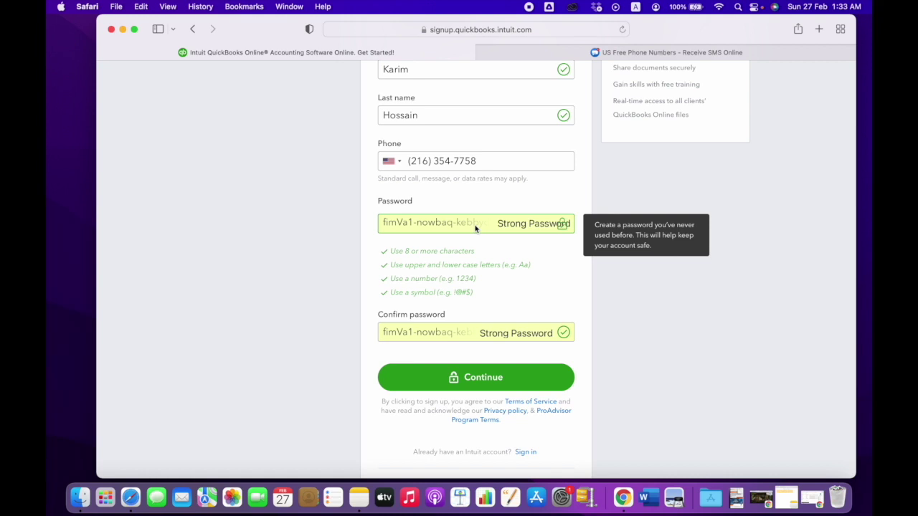
scroll(475, 228, "up", 3)
scroll(473, 223, "down", 4)
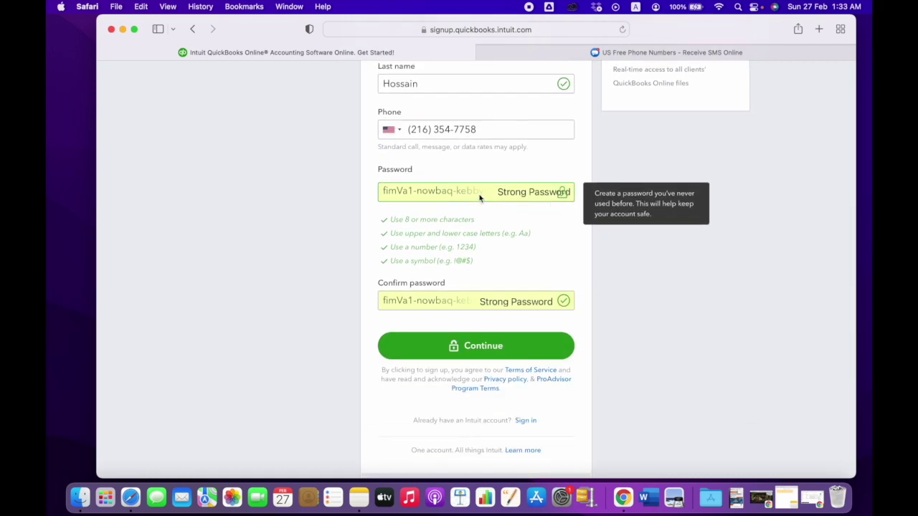
left_click(662, 180)
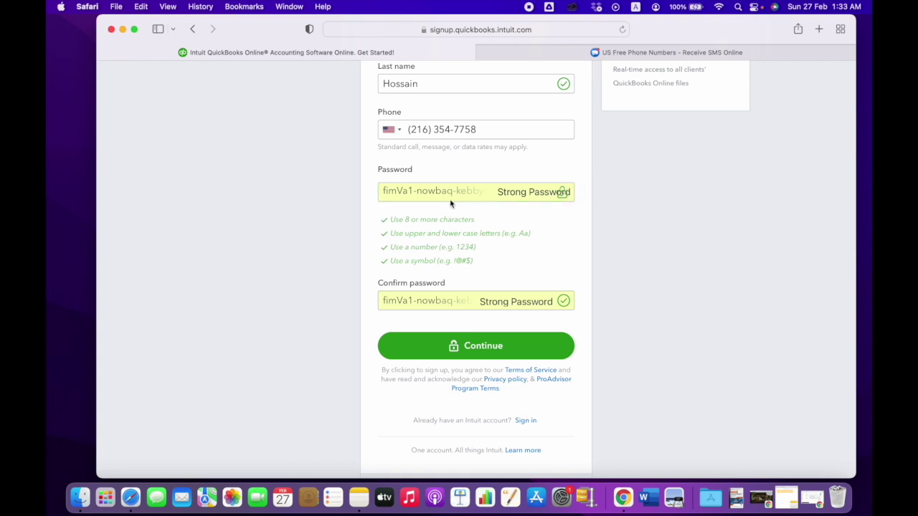
left_click(413, 191)
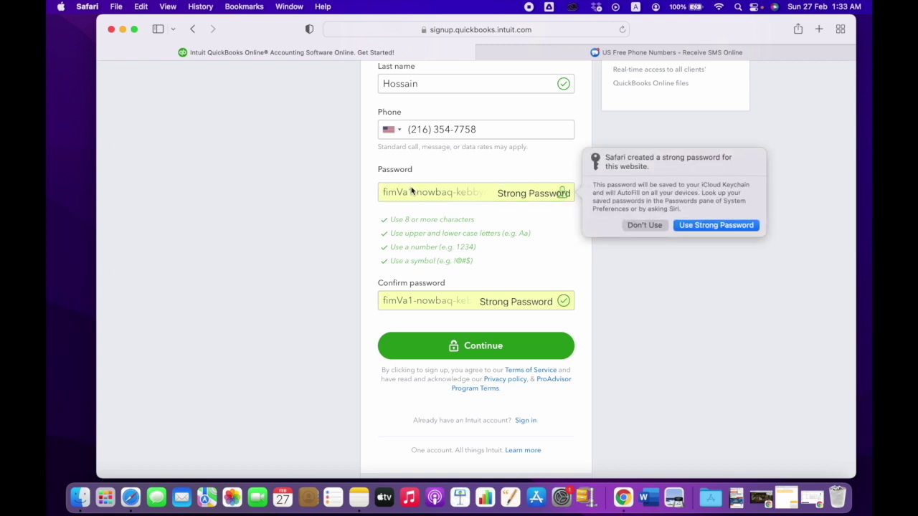
left_click(646, 227)
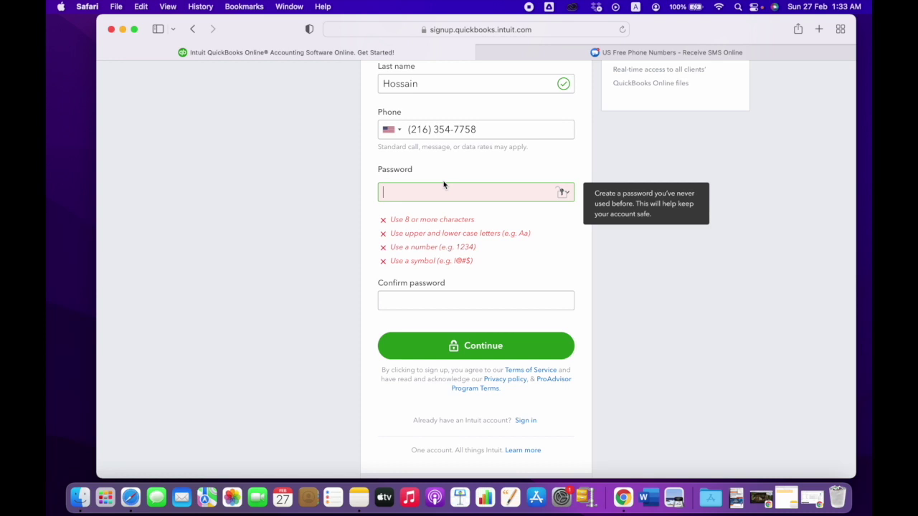
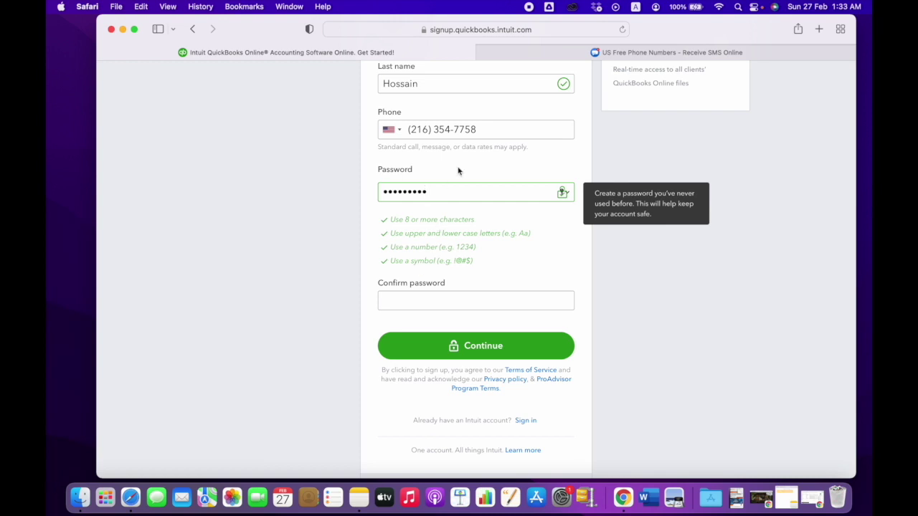
Step: Retype the password in Confirm password and submit the sign-up form
left_click(410, 301)
type("•••••••")
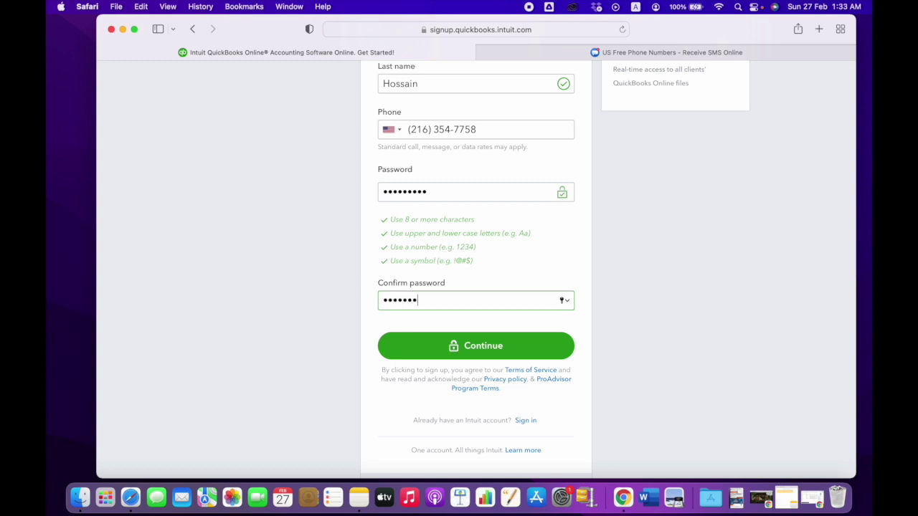
type("•")
left_click(455, 347)
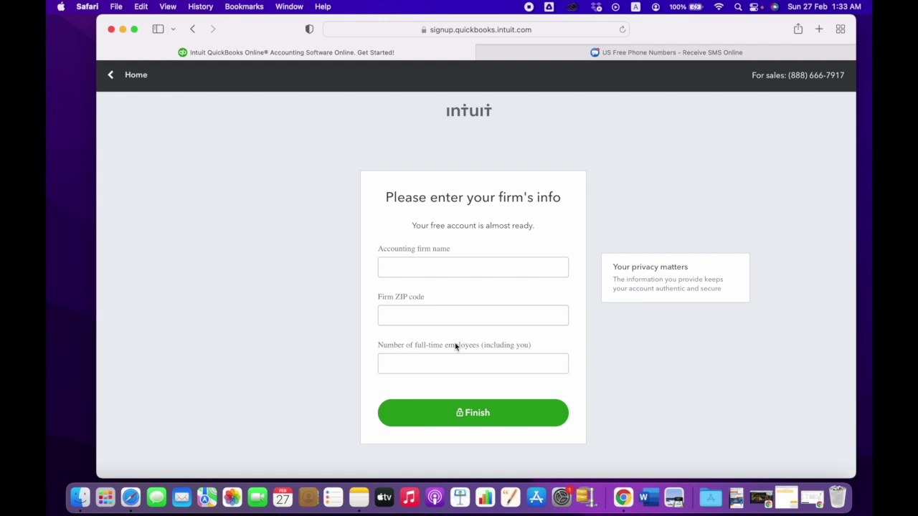
Step: Enter 'XYZ Accounting Firm' as the accounting firm name
left_click(402, 263)
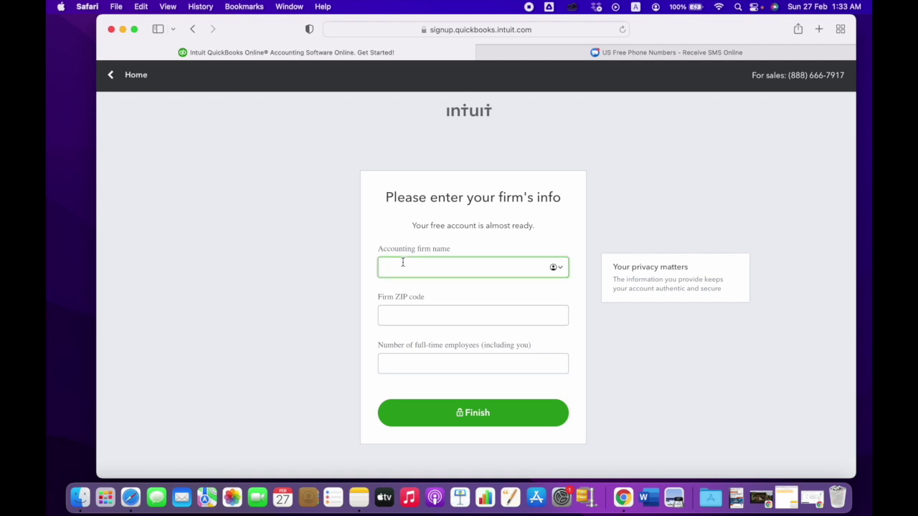
type("XYZ Accounting Firm")
Step: Search Google for 'USA zipcode' in a new tab and accept the 'USA zip code' suggestion
left_click(424, 309)
left_click(713, 53)
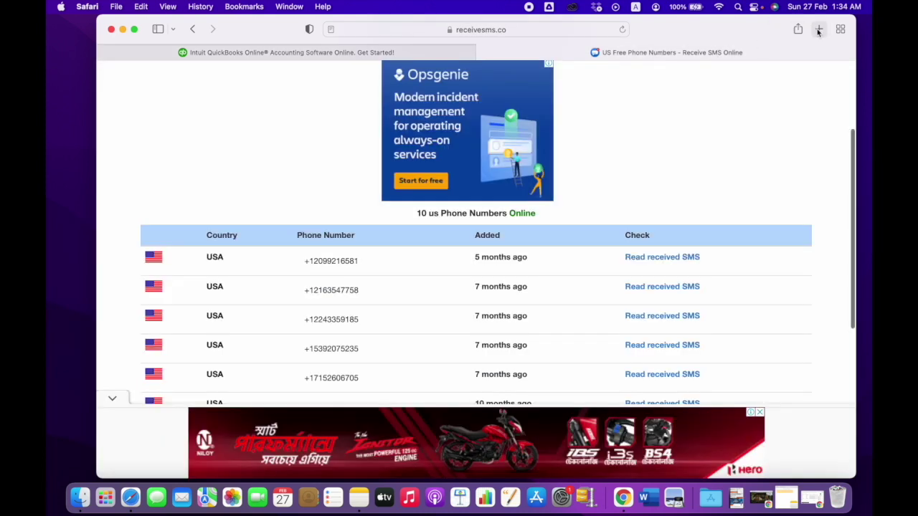
left_click(819, 29)
type("US")
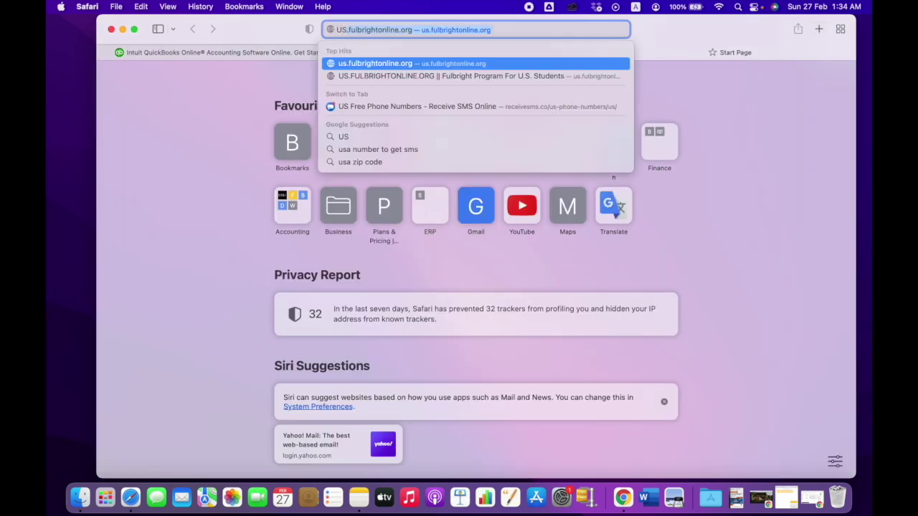
type("A zipcode")
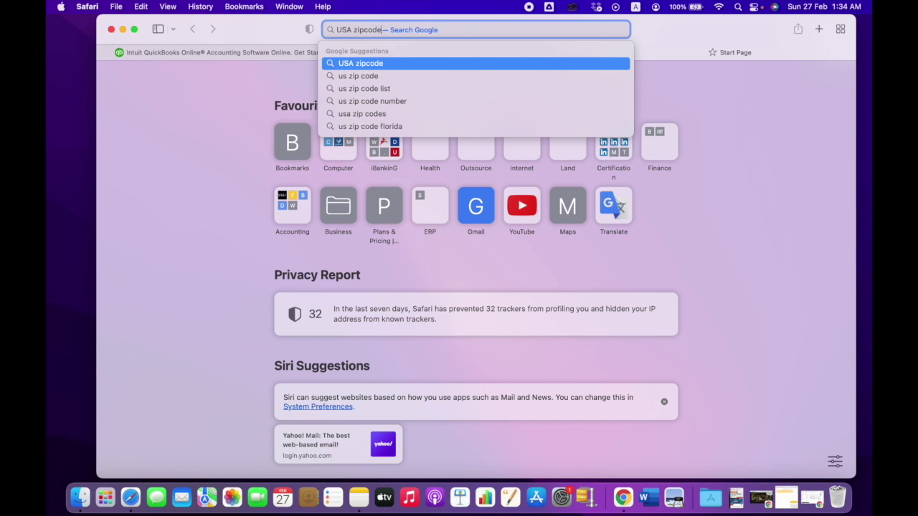
key("Return")
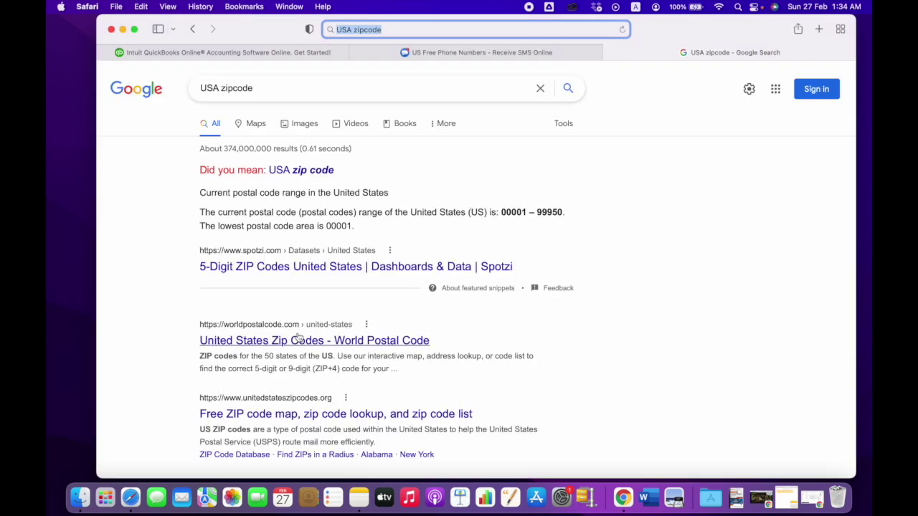
scroll(304, 337, "down", 3)
scroll(297, 337, "up", 3)
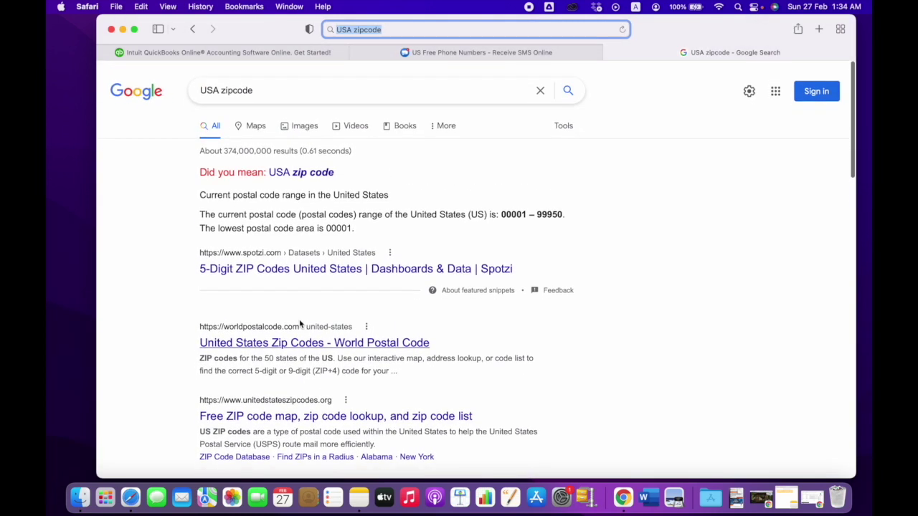
left_click(307, 172)
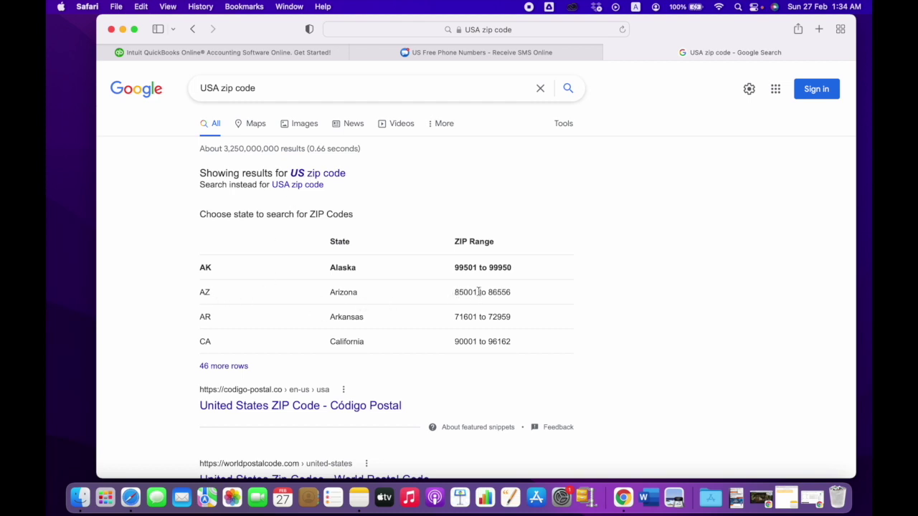
Step: Enter Firm ZIP code 85001 and 2 employees, then finish the firm info
left_click(301, 52)
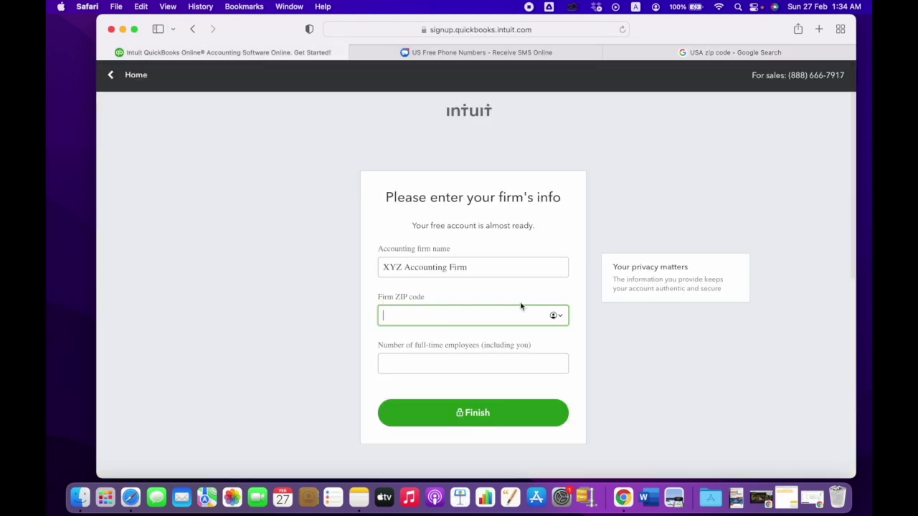
type("8500")
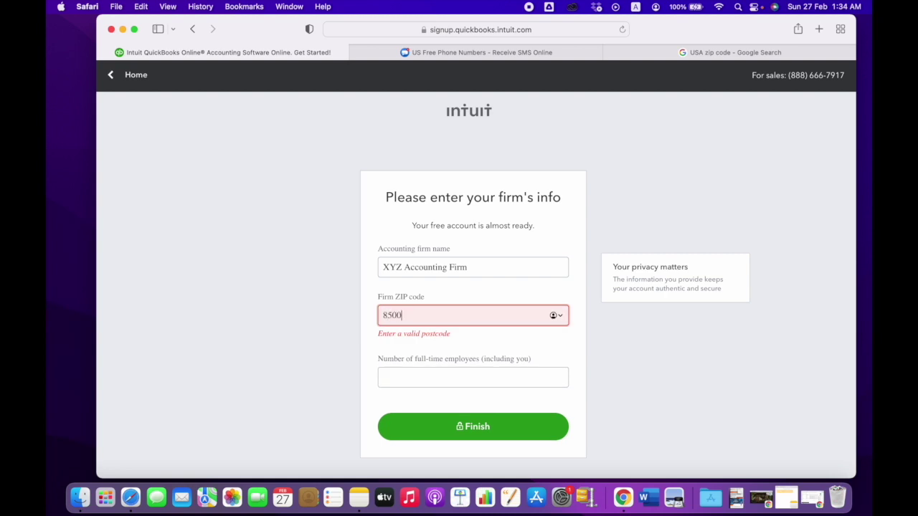
type("1")
left_click(455, 362)
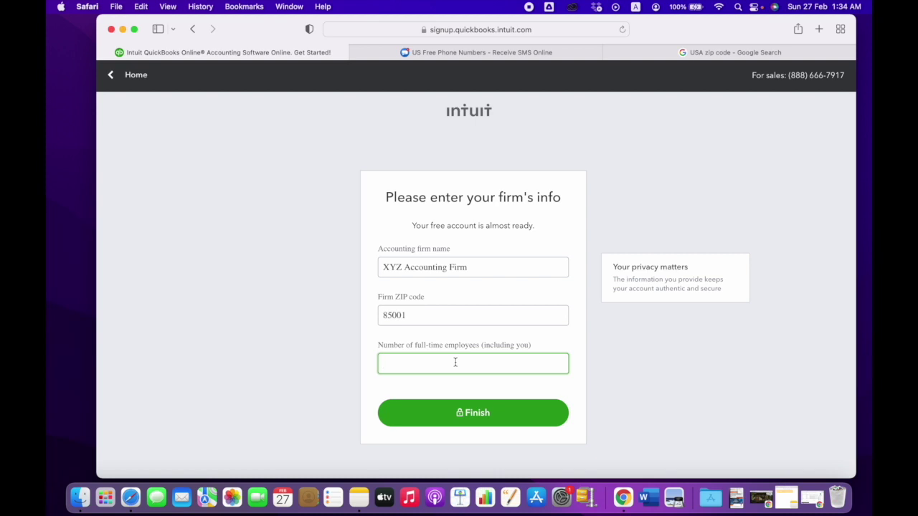
type("2")
left_click(474, 415)
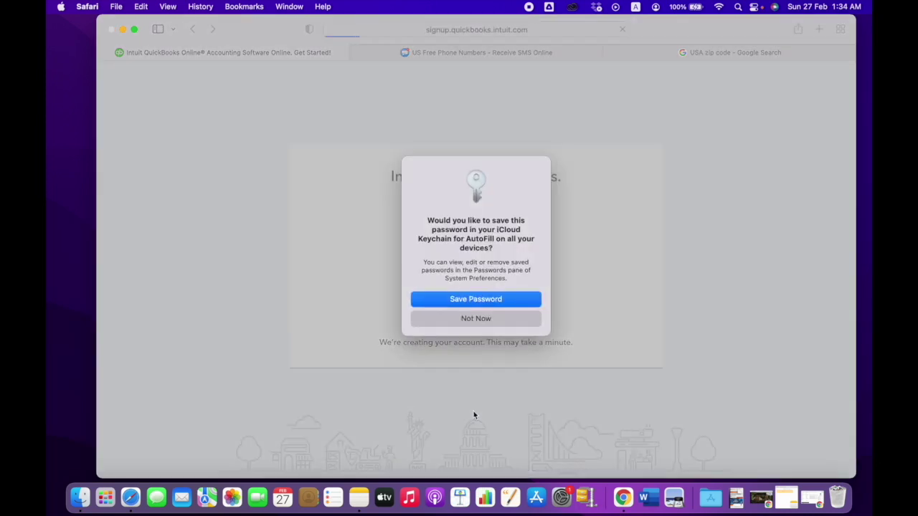
Step: Save the password in Safari, accept the welcome dialog and close the tour popup
left_click(505, 302)
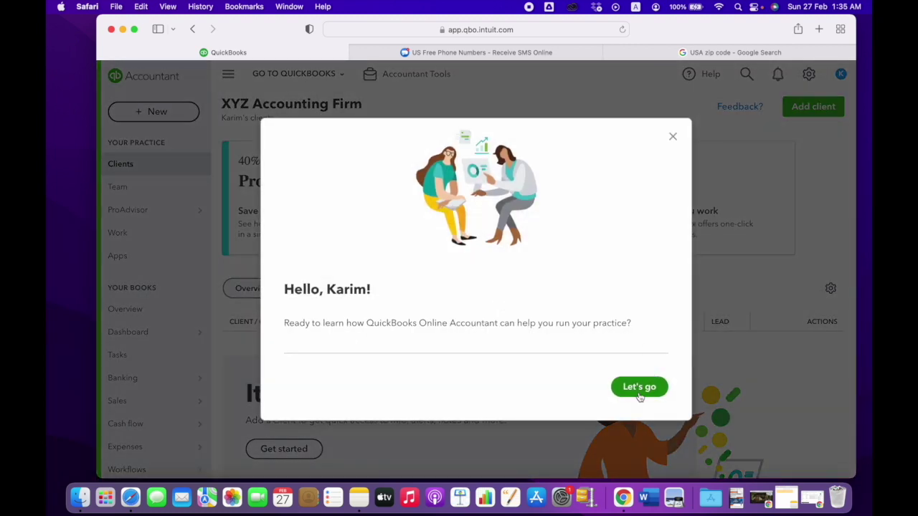
left_click(639, 387)
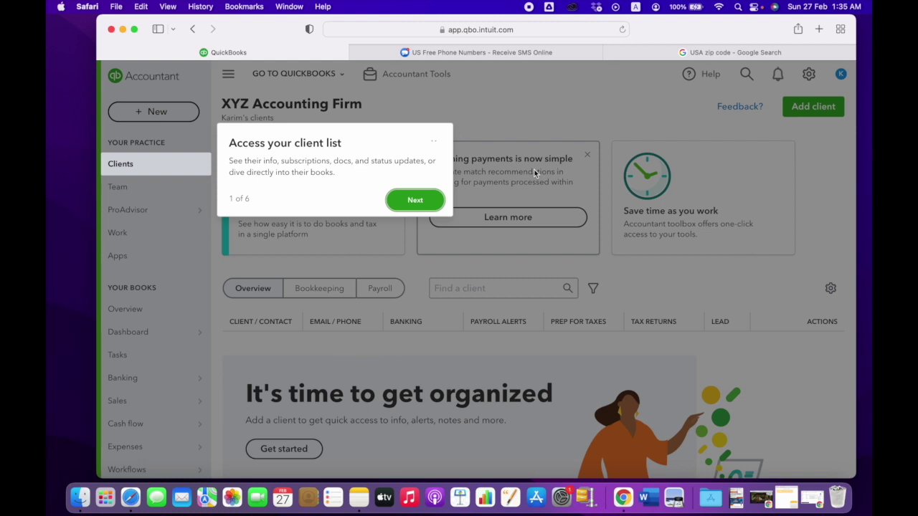
left_click(534, 173)
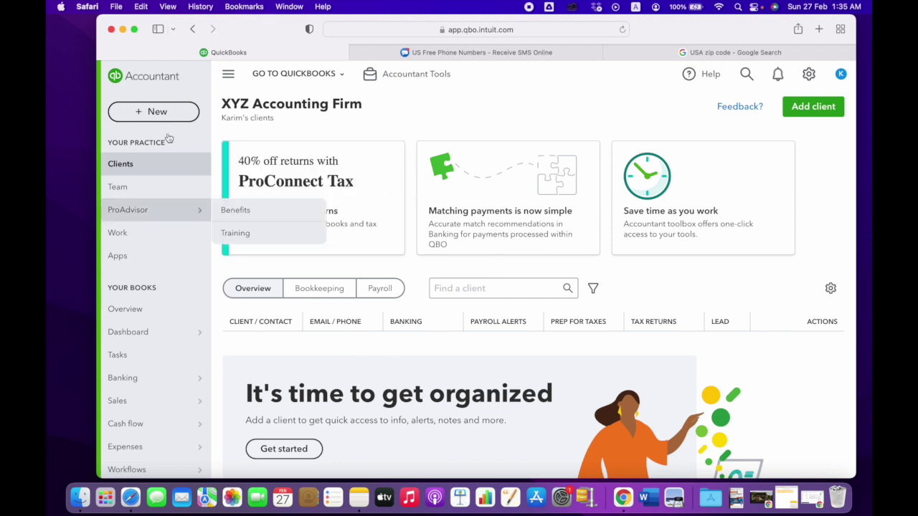
Step: Make the Safari window full screen and scroll through the empty Clients page
left_click(134, 30)
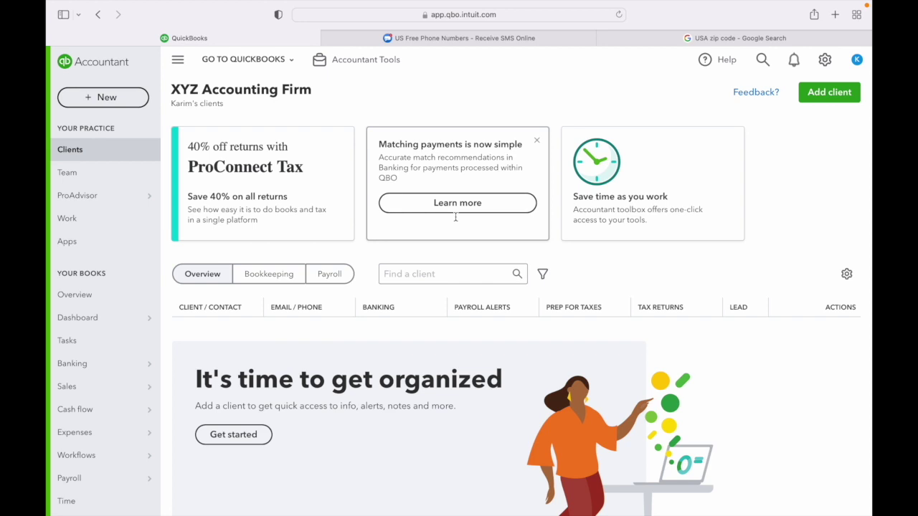
scroll(216, 387, "down", 5)
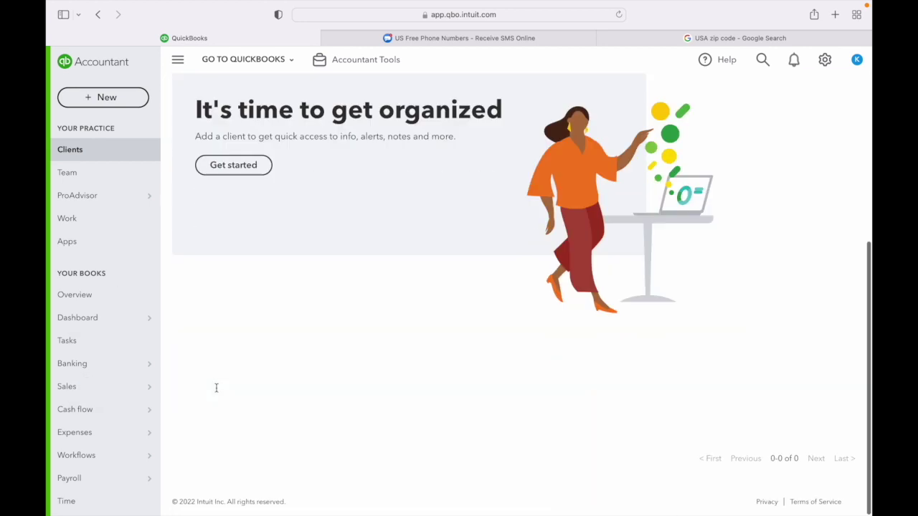
scroll(216, 387, "up", 5)
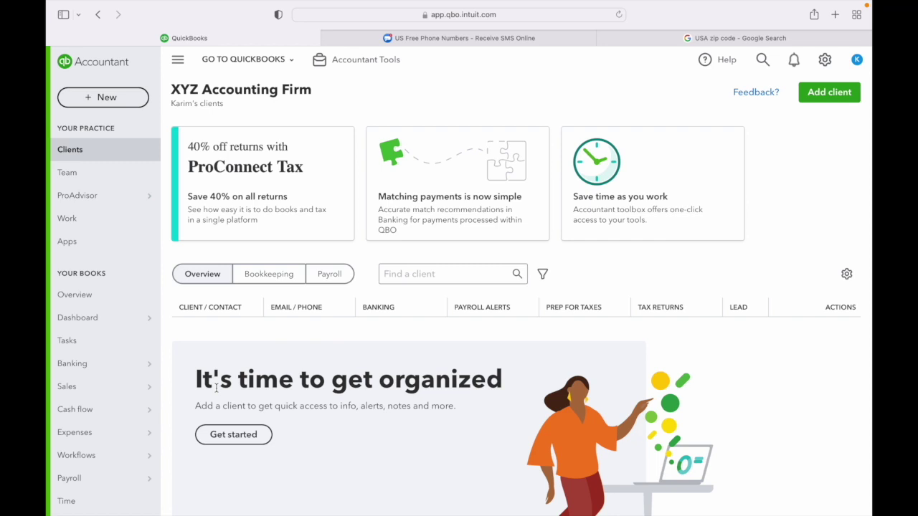
mouse_move(102, 204)
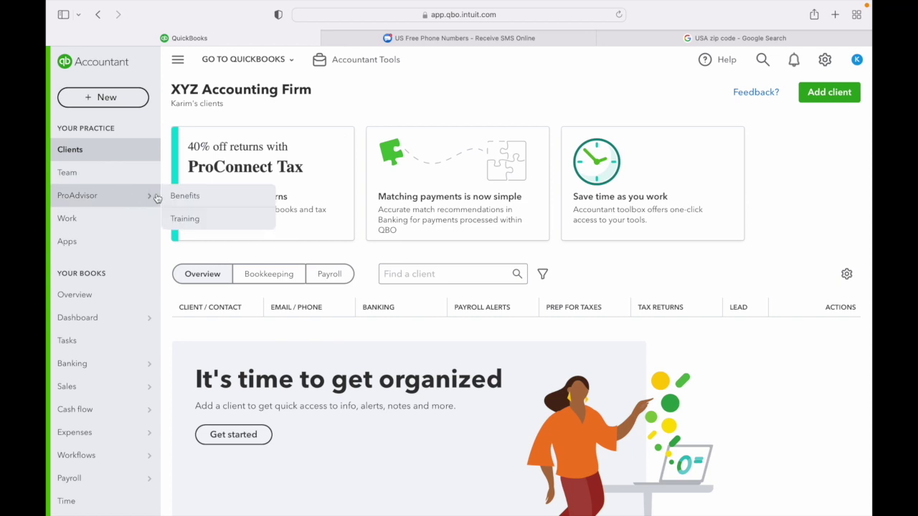
Step: Browse the QuickBooks Online Certification Prep courses under ProAdvisor Training, then exit full screen
left_click(112, 198)
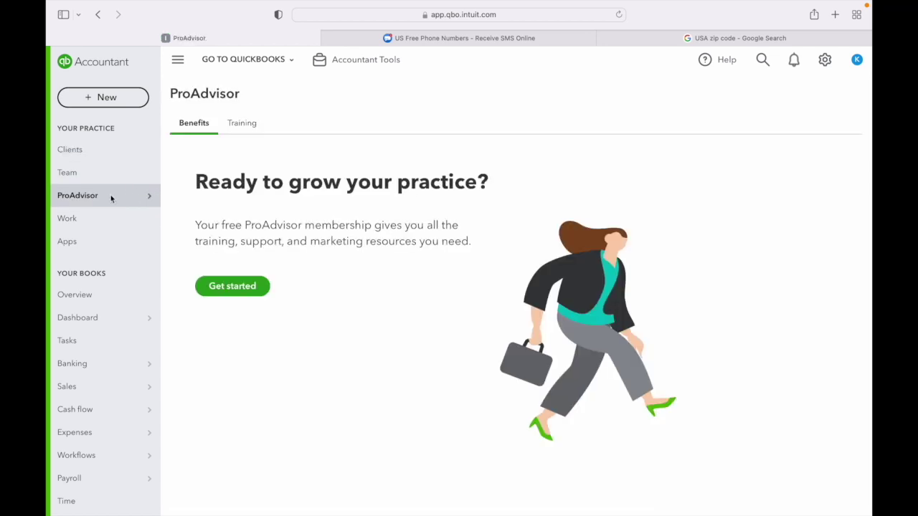
left_click(242, 125)
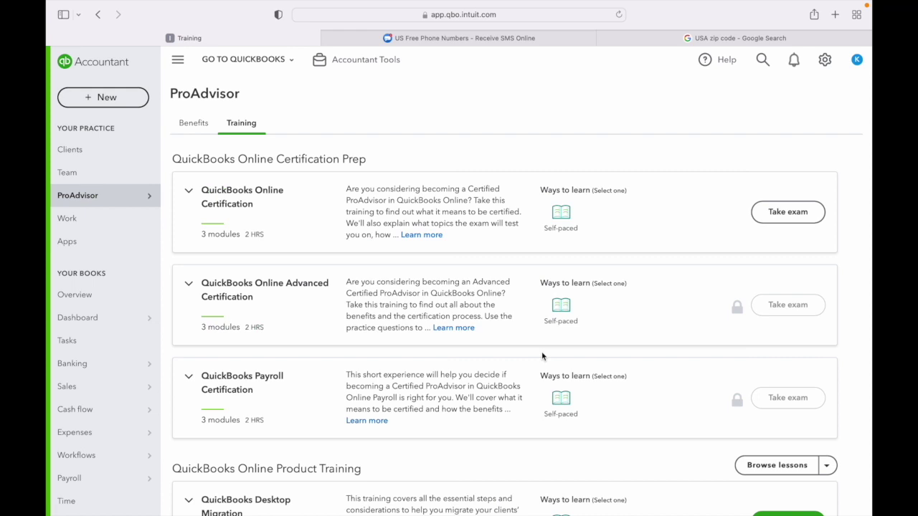
scroll(359, 274, "down", 2)
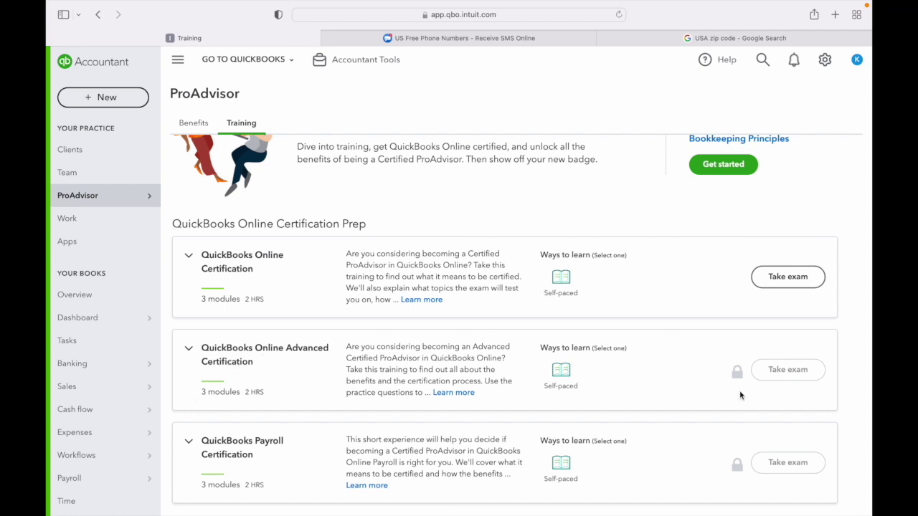
scroll(752, 398, "down", 2)
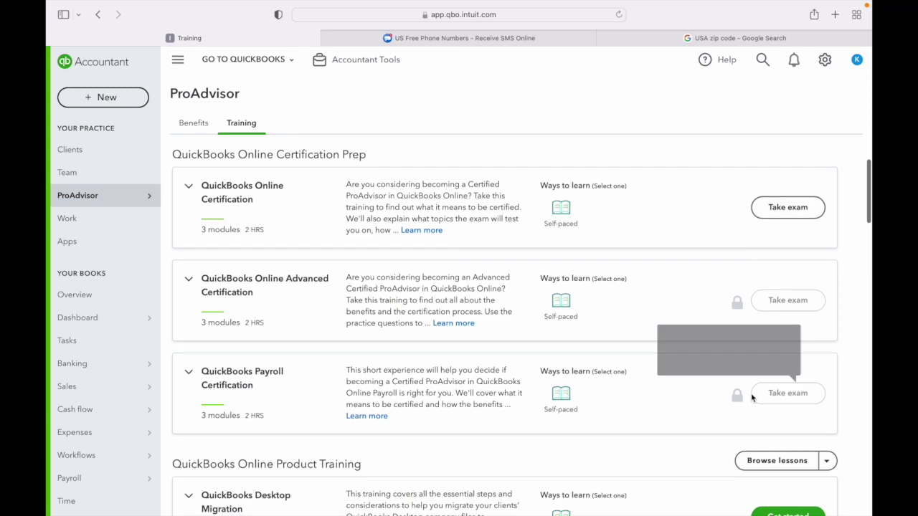
scroll(685, 457, "down", 2)
scroll(677, 464, "up", 5)
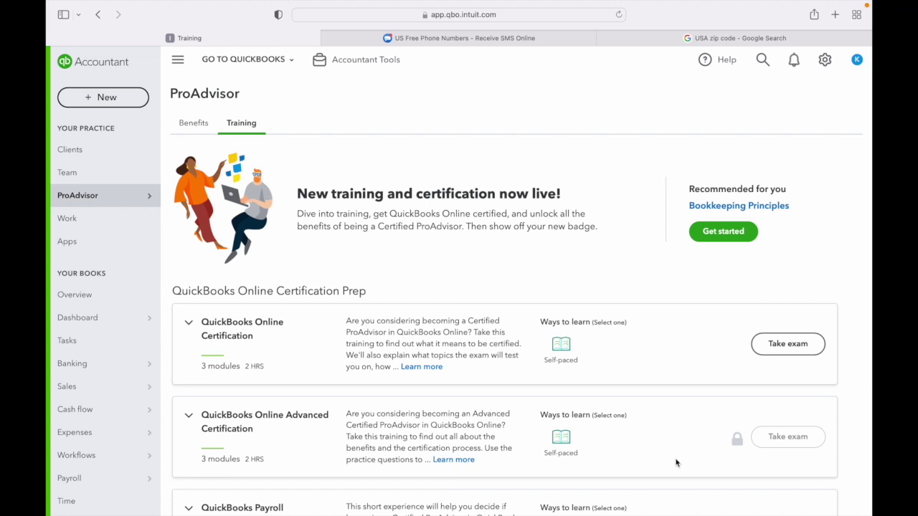
key("ctrl+super+f")
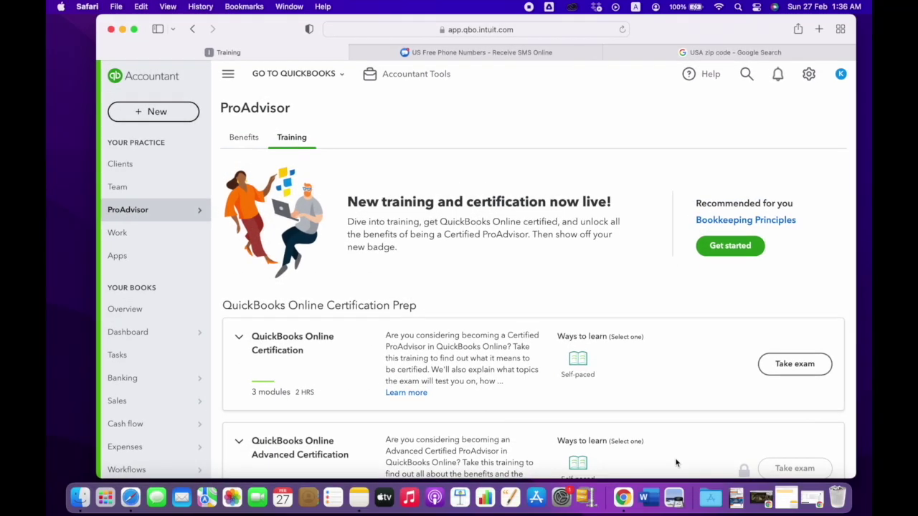